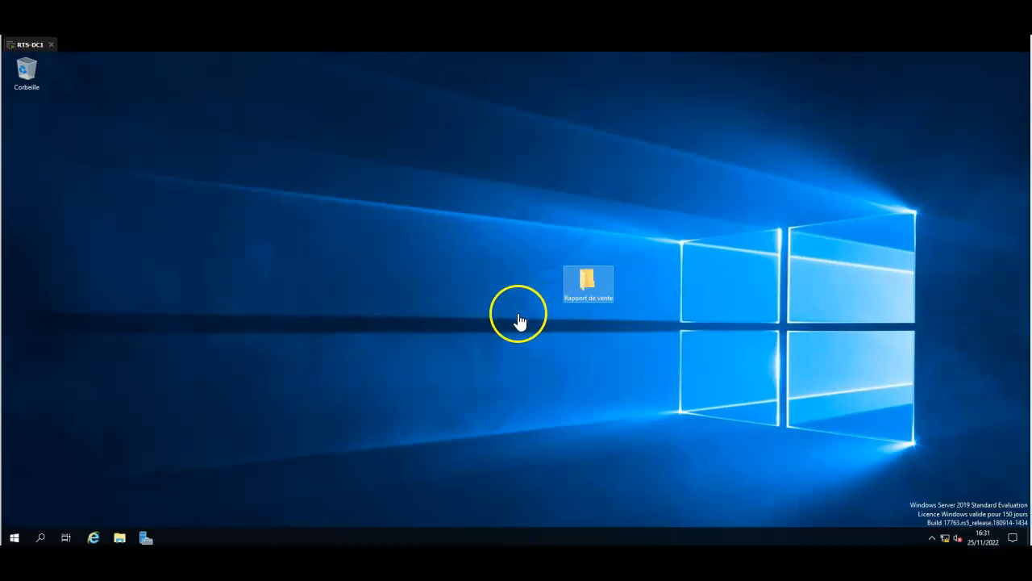
# Step: Open the security properties of the Rapport de vente folder and bring up its permissions for editing
pyautogui.rightClick(592, 282)
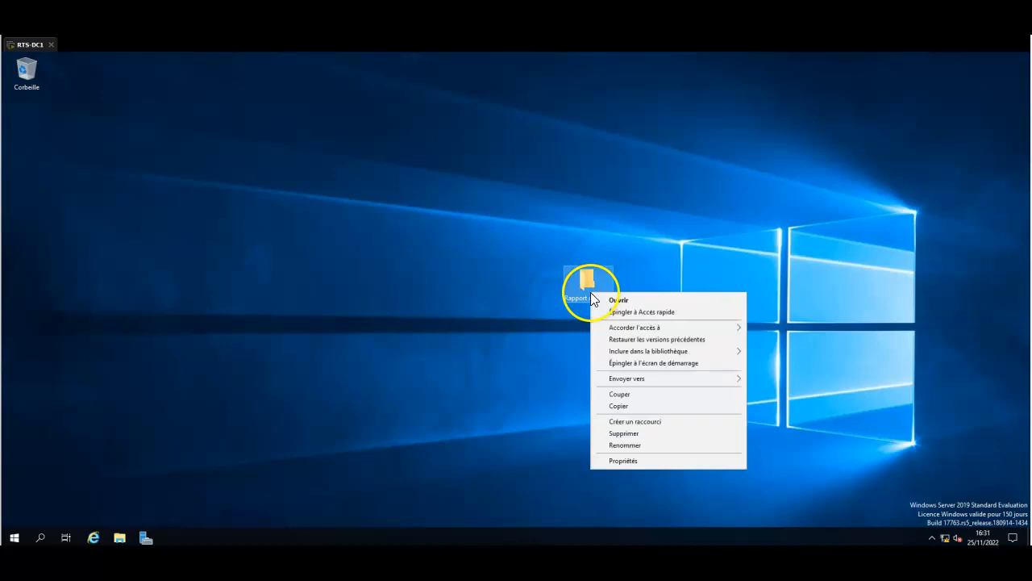
pyautogui.click(623, 461)
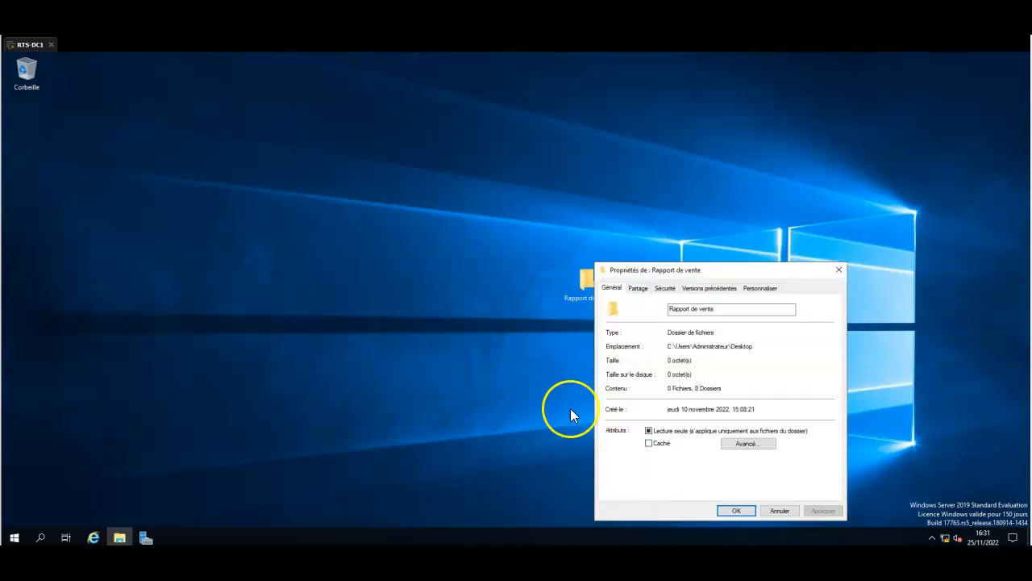
pyautogui.click(666, 289)
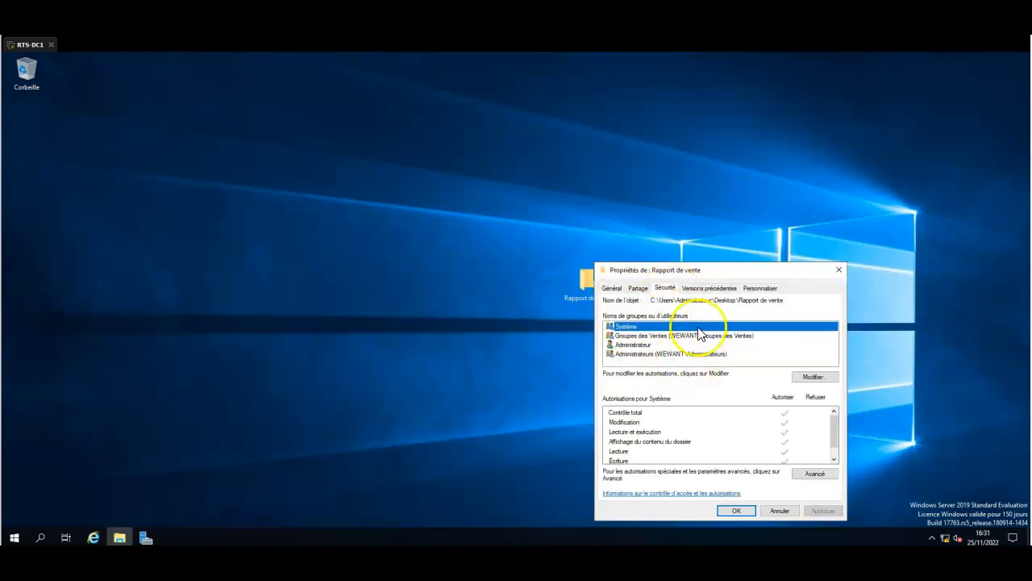
pyautogui.moveTo(780, 271); pyautogui.dragTo(367, 193)
pyautogui.click(403, 300)
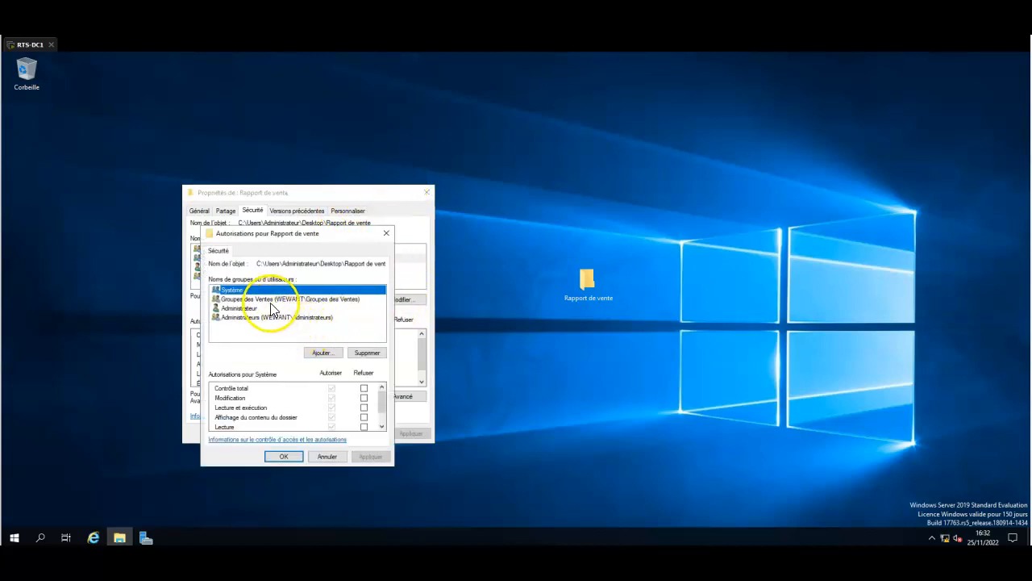
# Step: Review the basic permissions of Groupes des Ventes on the folder and apply them
pyautogui.click(248, 299)
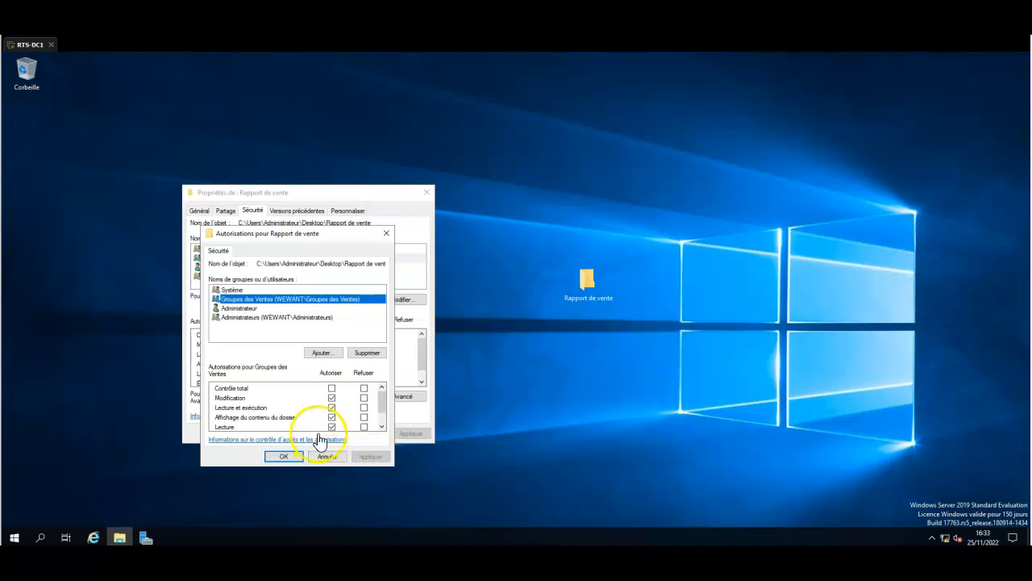
pyautogui.scroll(-1, 315, 413)
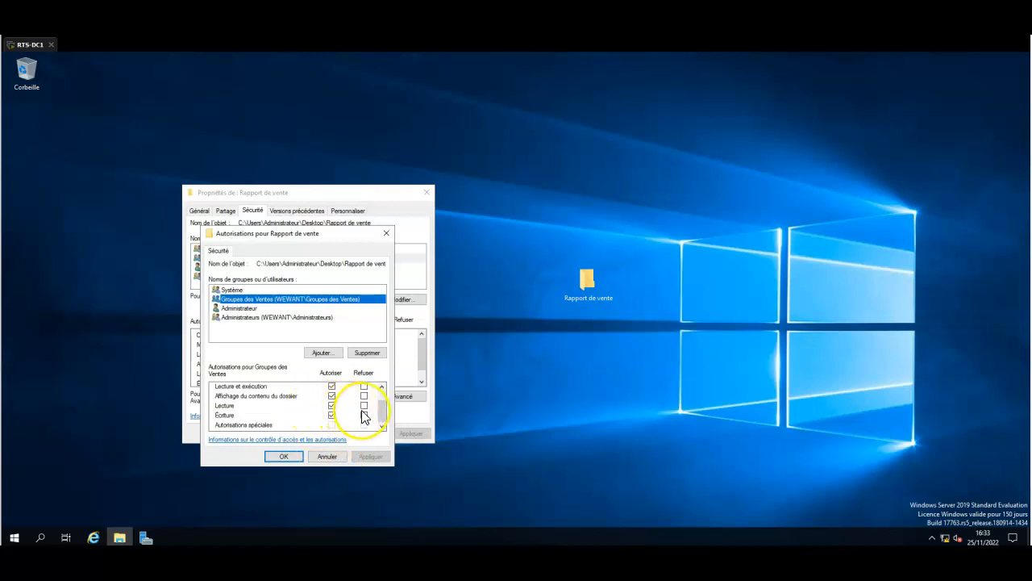
pyautogui.scroll(1, 364, 417)
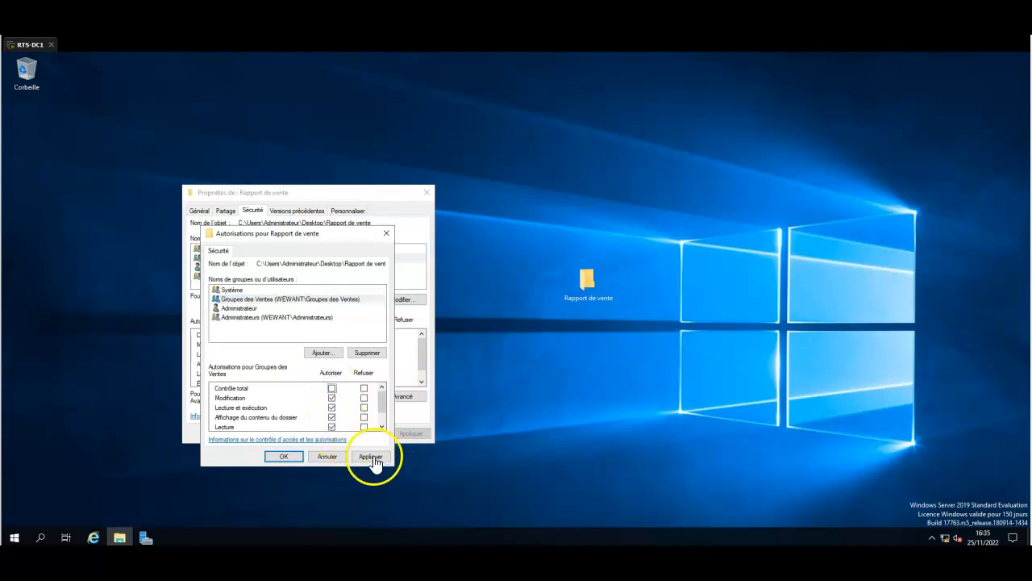
pyautogui.click(372, 457)
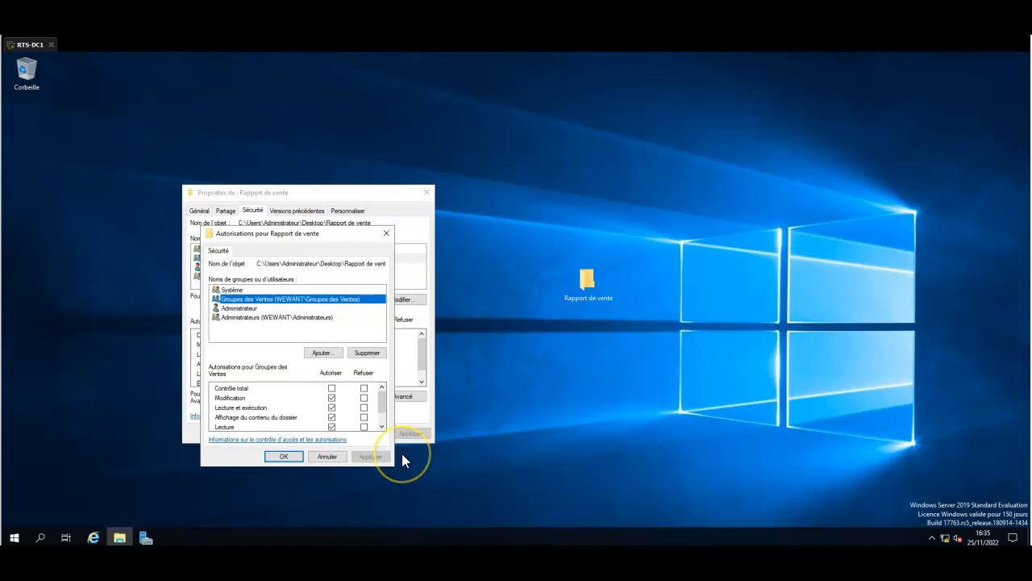
pyautogui.click(505, 437)
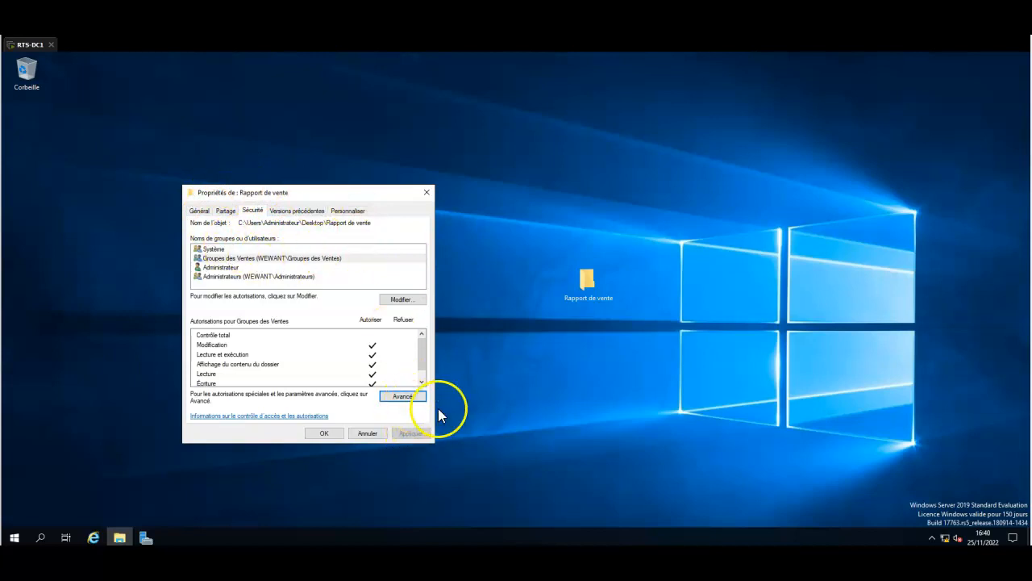
# Step: In the advanced permissions of the Groupes des Ventes entry, disable Suppression, enable Suppression de sous-dossier et fichier, and save the settings
pyautogui.click(406, 397)
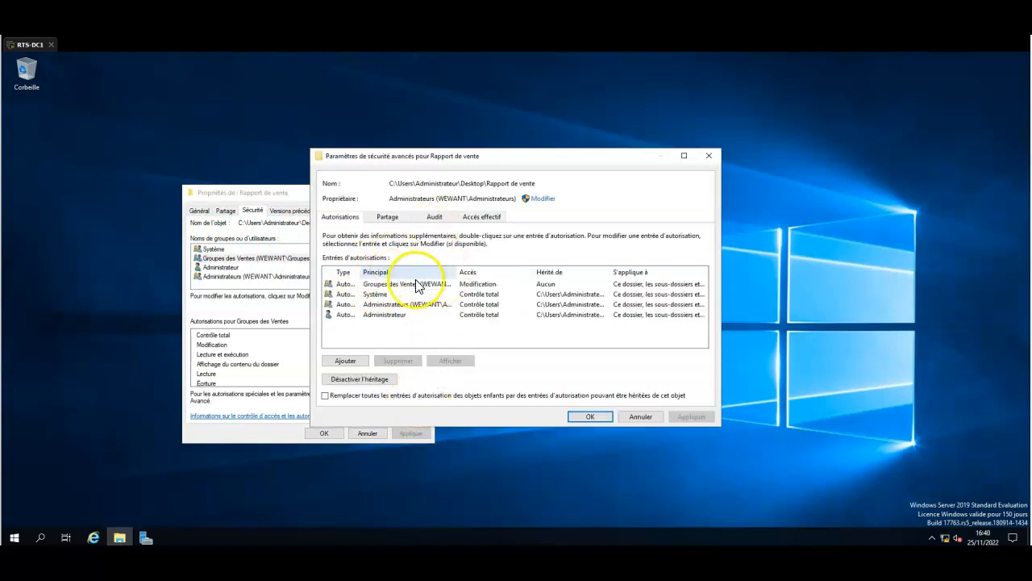
pyautogui.moveTo(359, 273); pyautogui.dragTo(456, 283)
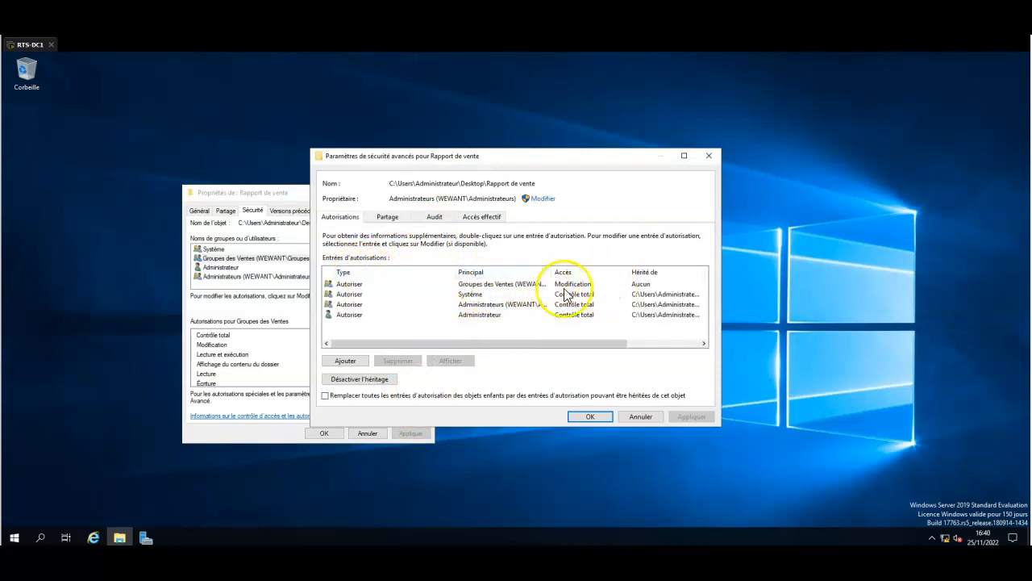
pyautogui.click(552, 286)
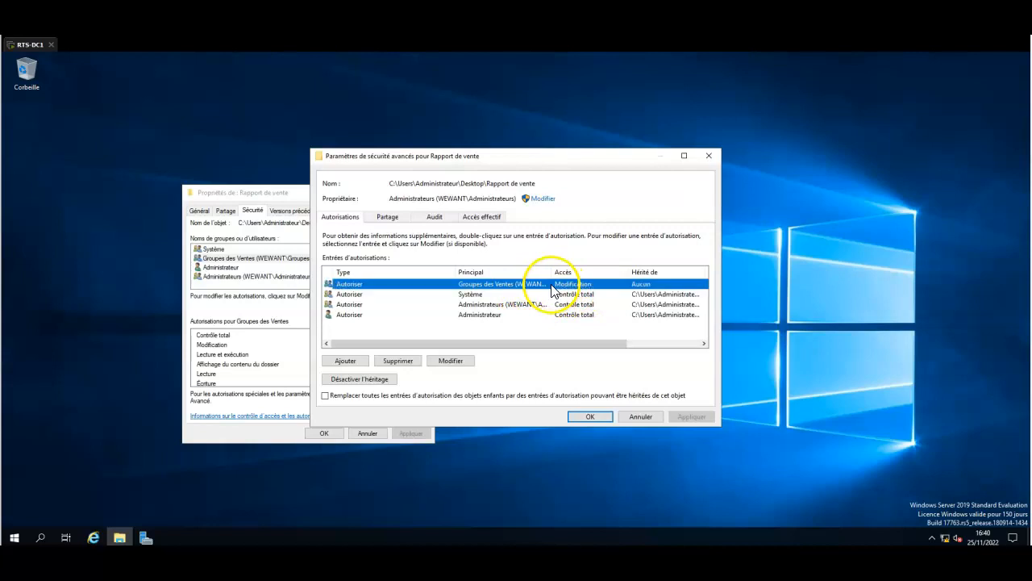
pyautogui.click(453, 359)
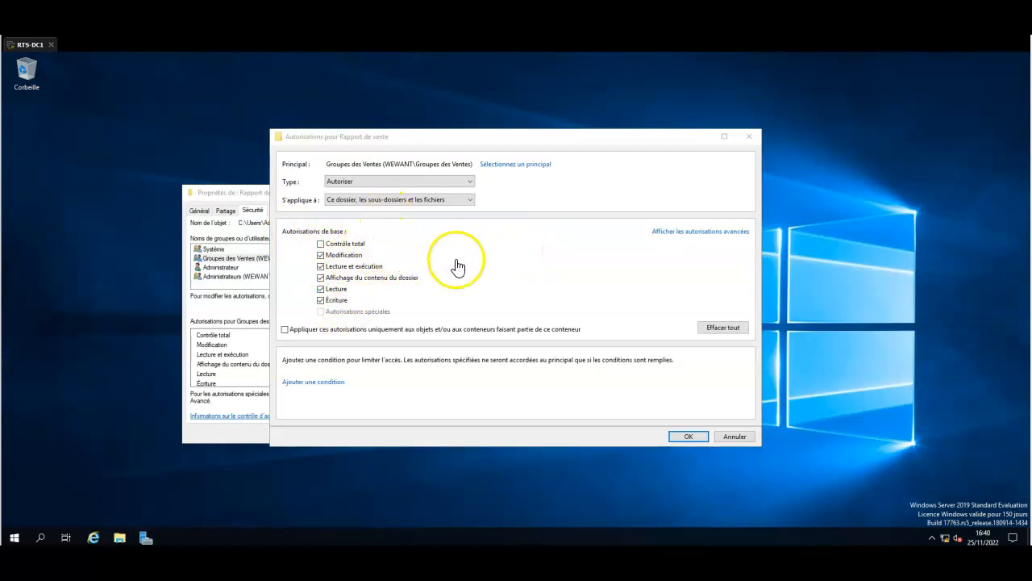
pyautogui.click(691, 232)
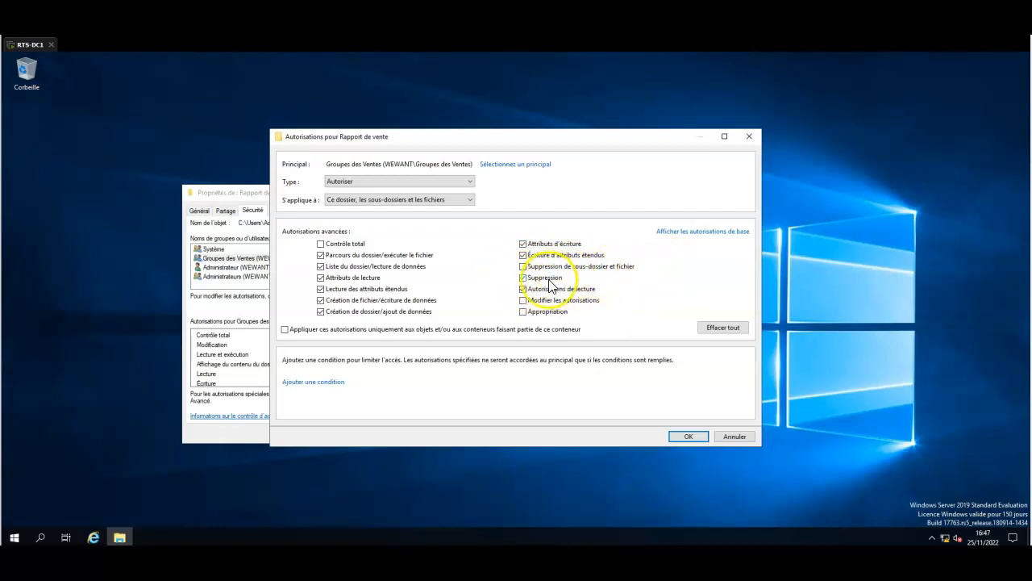
pyautogui.click(523, 277)
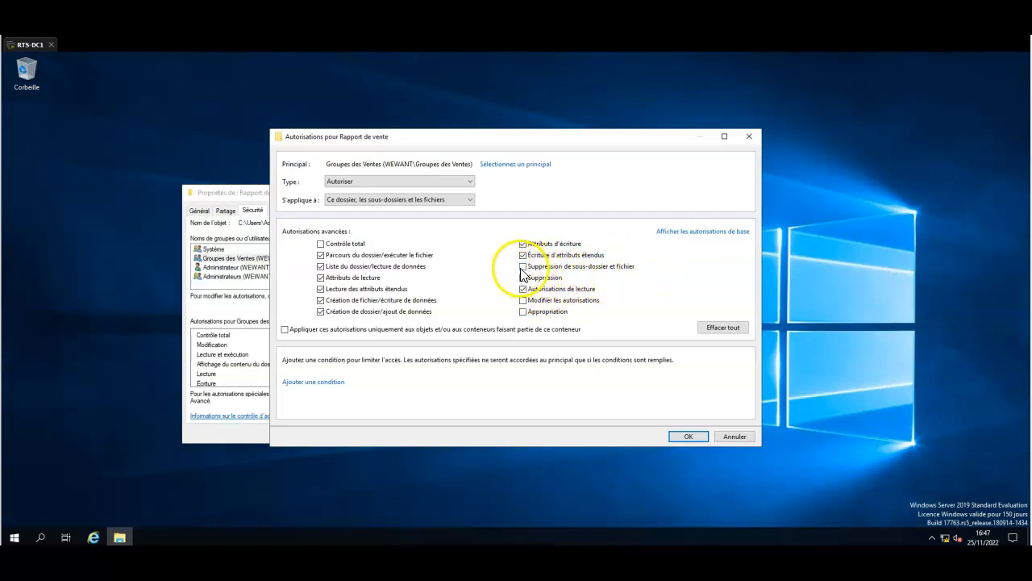
pyautogui.click(522, 267)
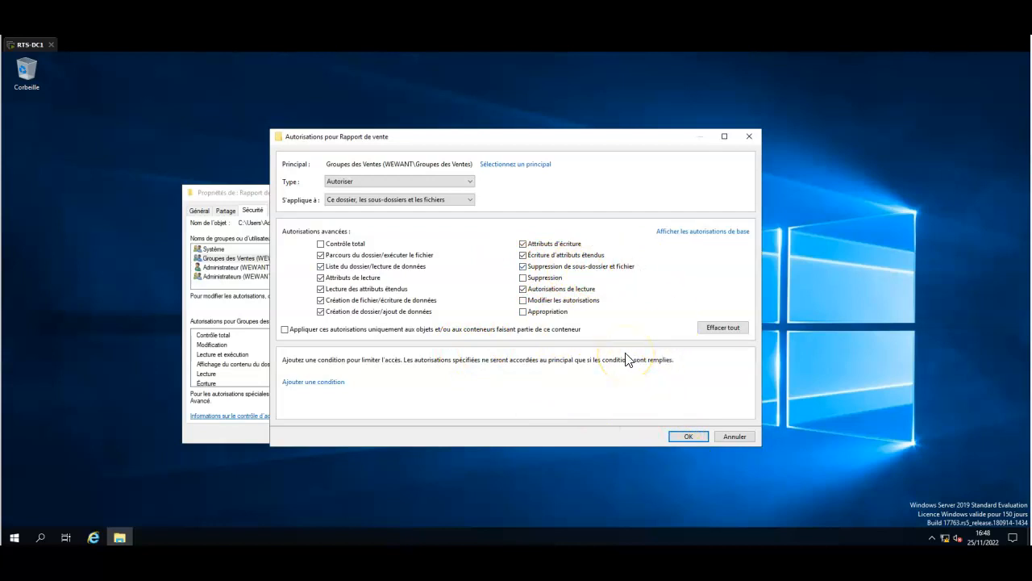
pyautogui.click(686, 436)
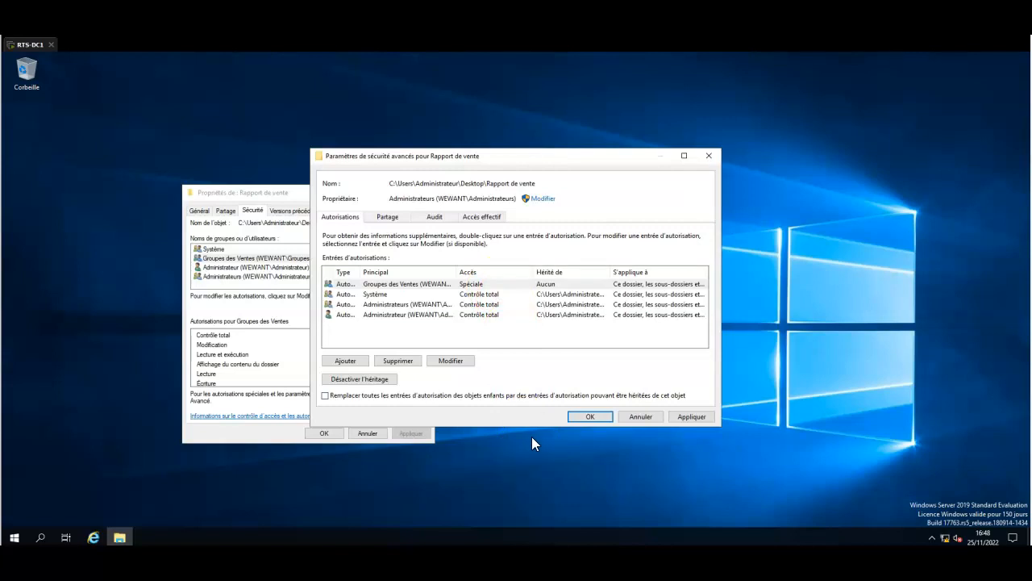
pyautogui.click(597, 415)
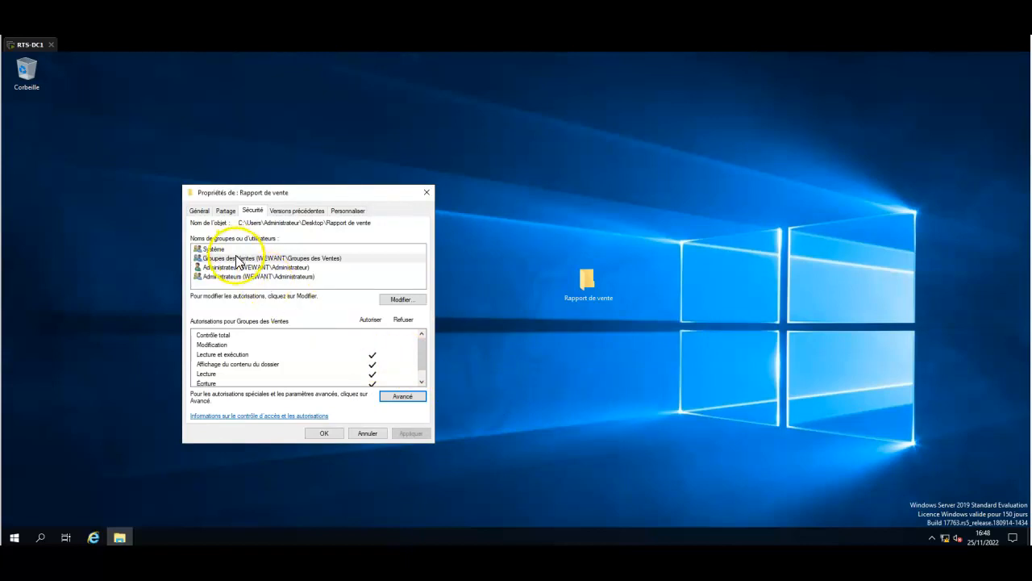
# Step: Examine the allowed basic and special permissions of Groupes des Ventes on the Rapport de vente folder
pyautogui.click(229, 258)
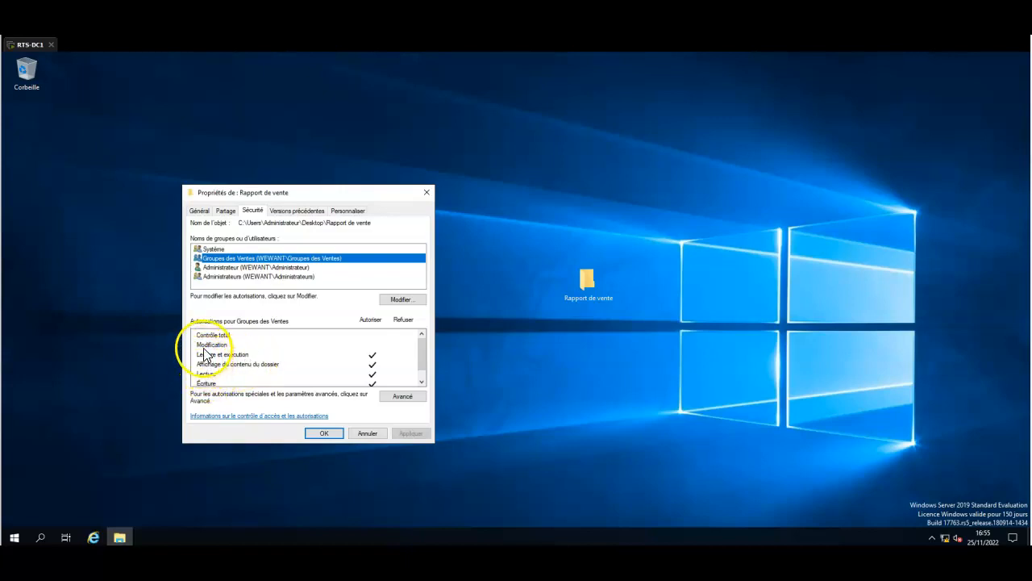
pyautogui.click(371, 353)
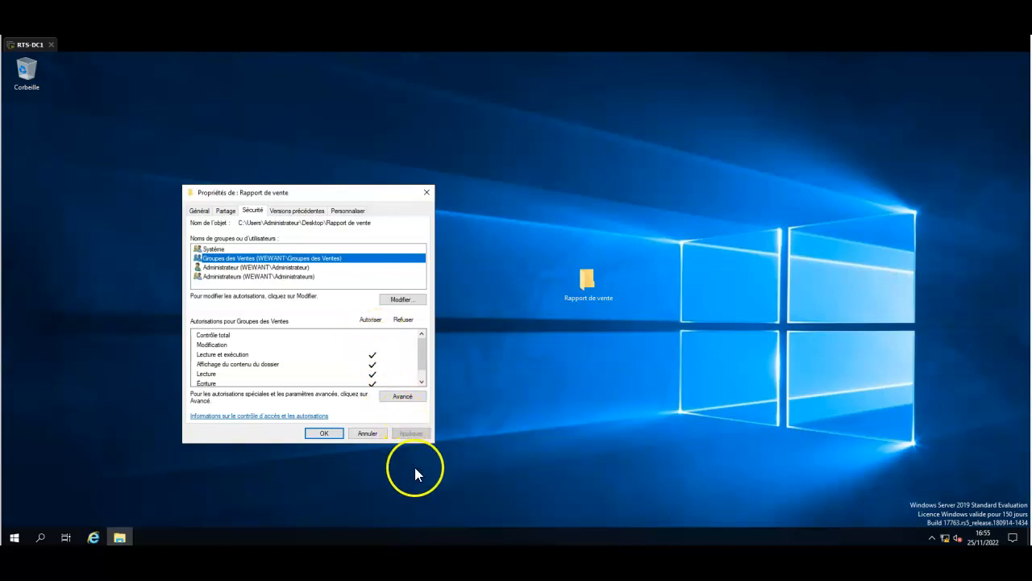
pyautogui.scroll(-1, 429, 361)
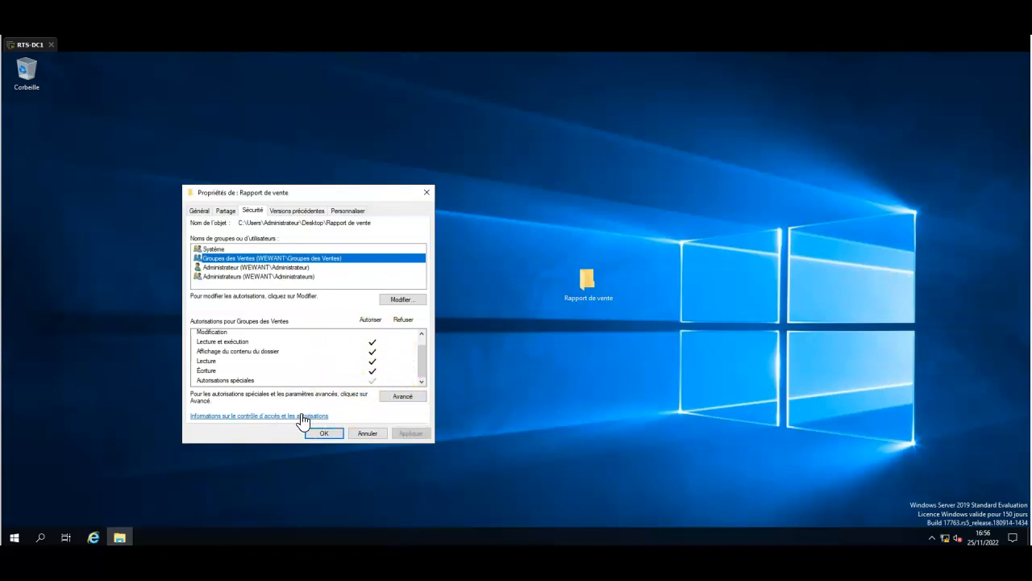
pyautogui.click(403, 396)
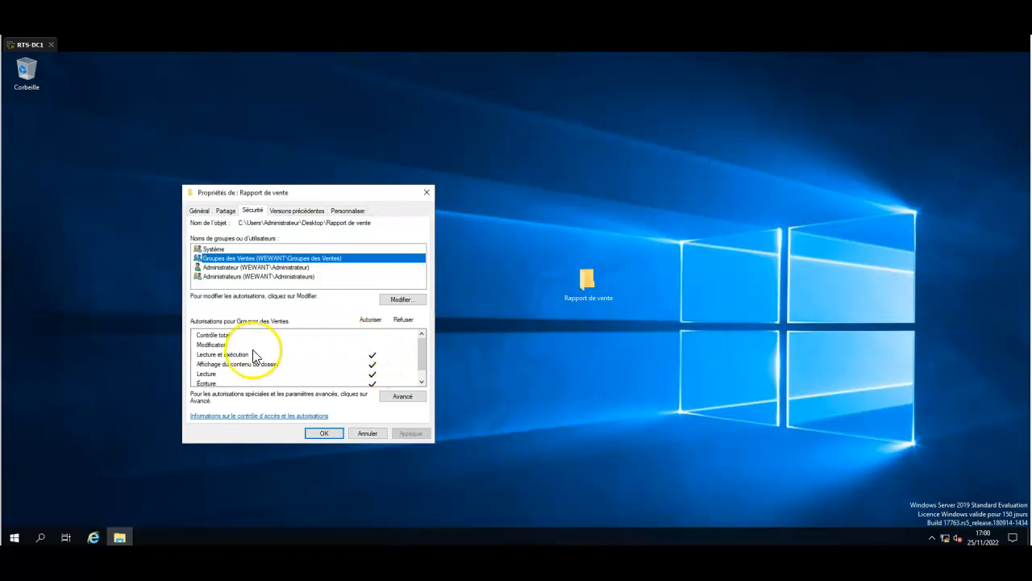
pyautogui.click(372, 354)
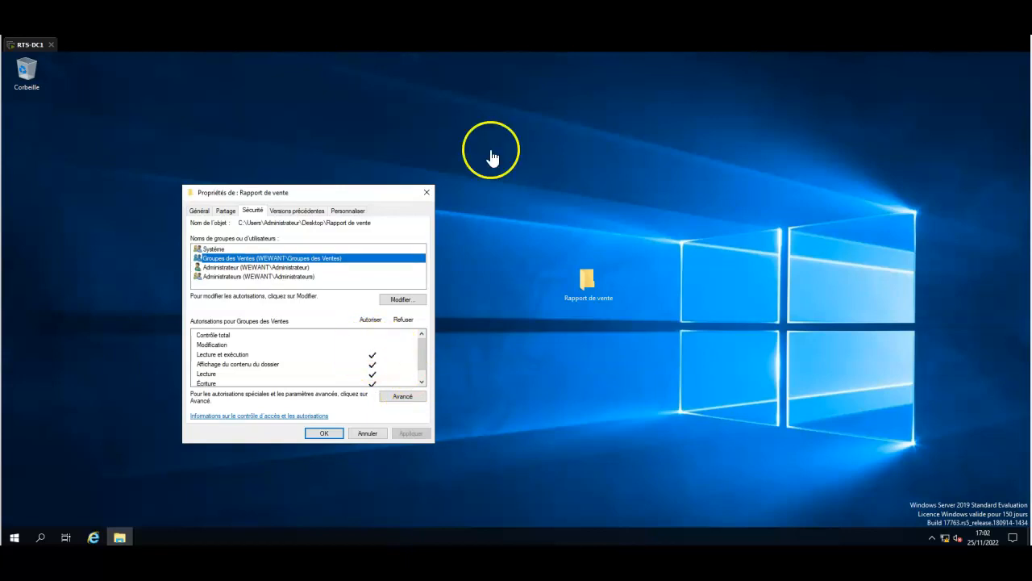
pyautogui.click(212, 276)
pyautogui.click(214, 259)
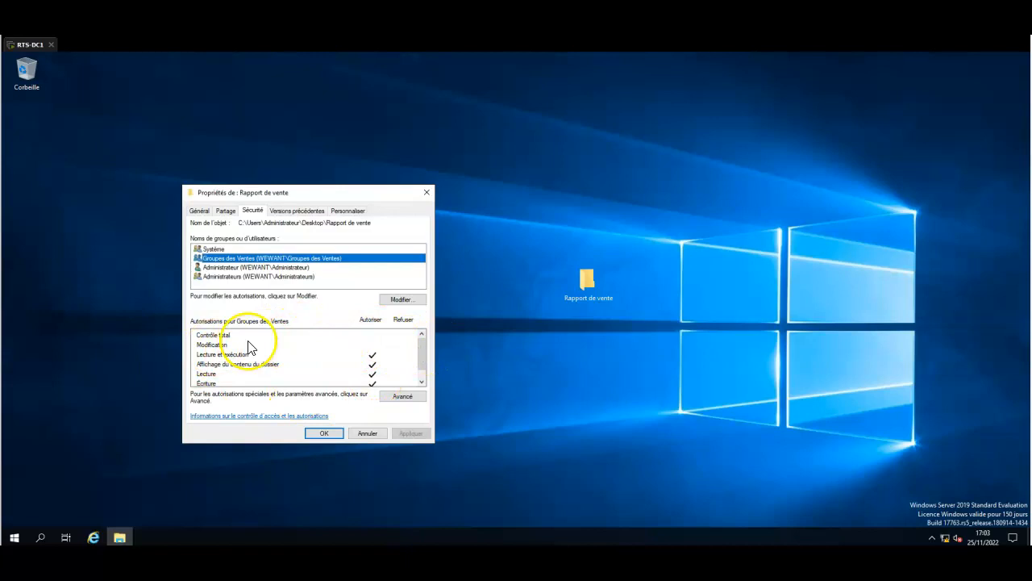
pyautogui.scroll(-1, 375, 367)
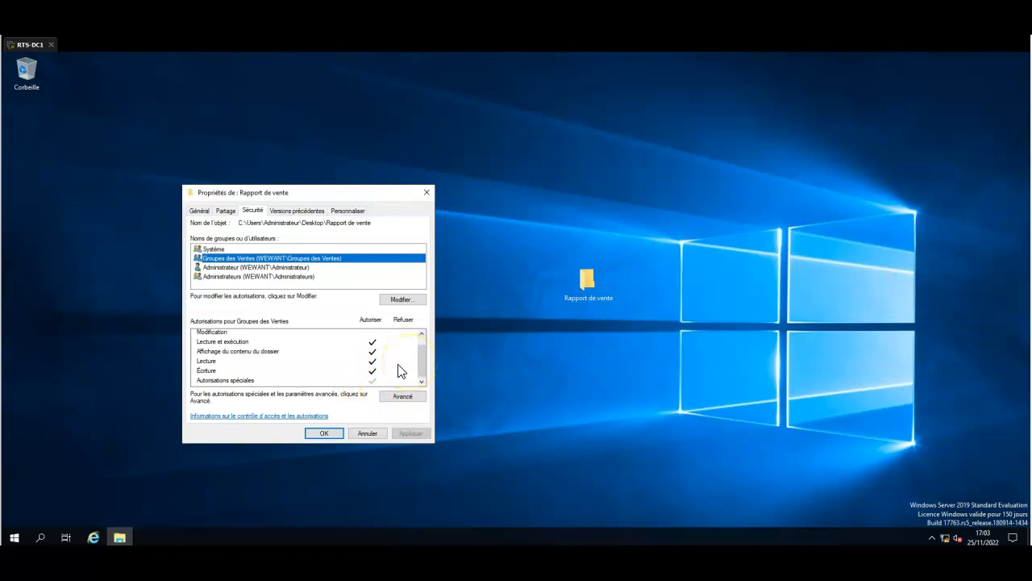
pyautogui.scroll(1, 399, 371)
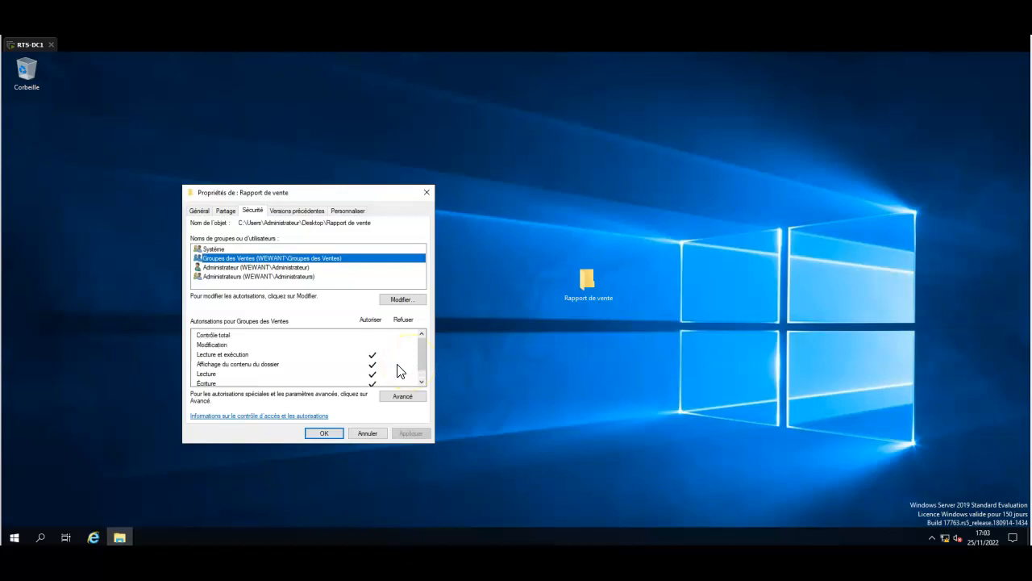
pyautogui.click(403, 396)
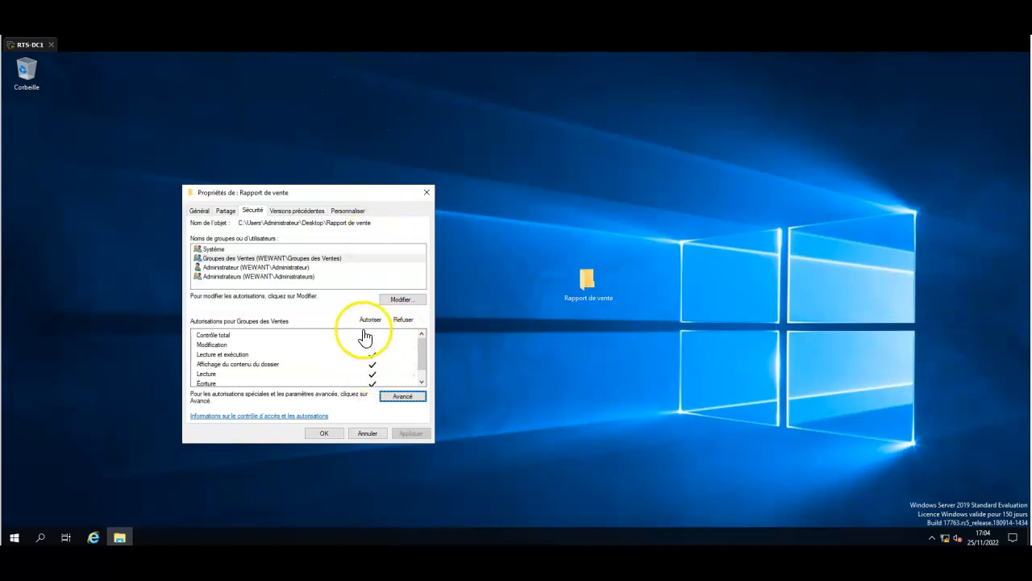
# Step: In the advanced permissions of the Groupes des Ventes entry, disable Suppression de sous-dossier et fichier and enable Suppression
pyautogui.click(404, 397)
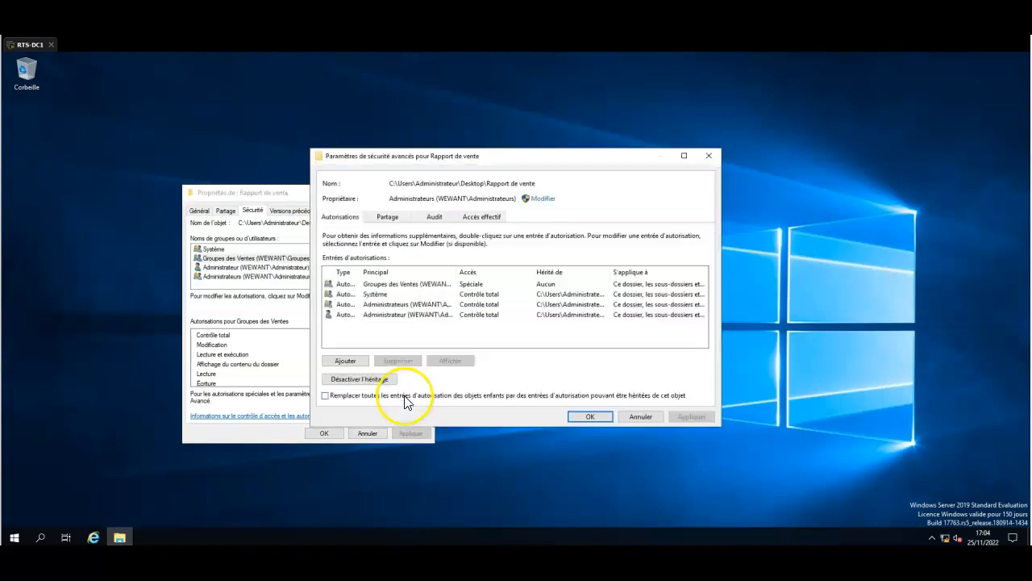
pyautogui.click(398, 287)
pyautogui.click(451, 362)
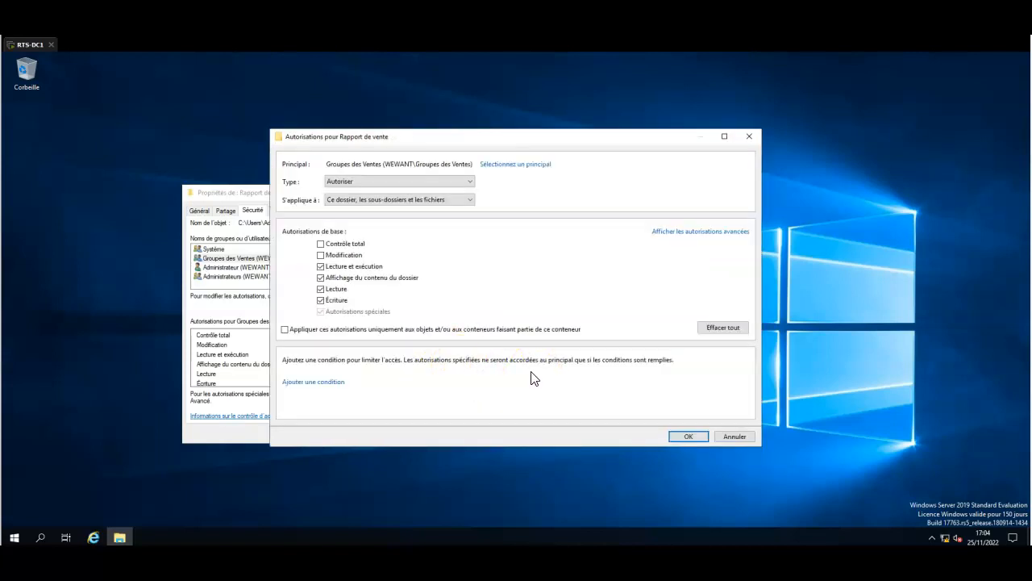
pyautogui.click(682, 233)
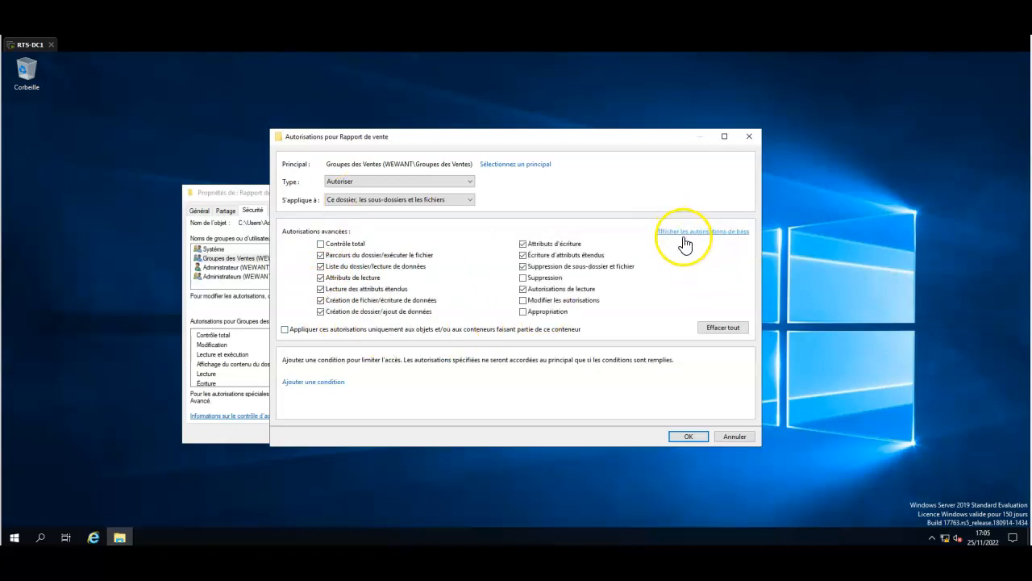
pyautogui.click(522, 267)
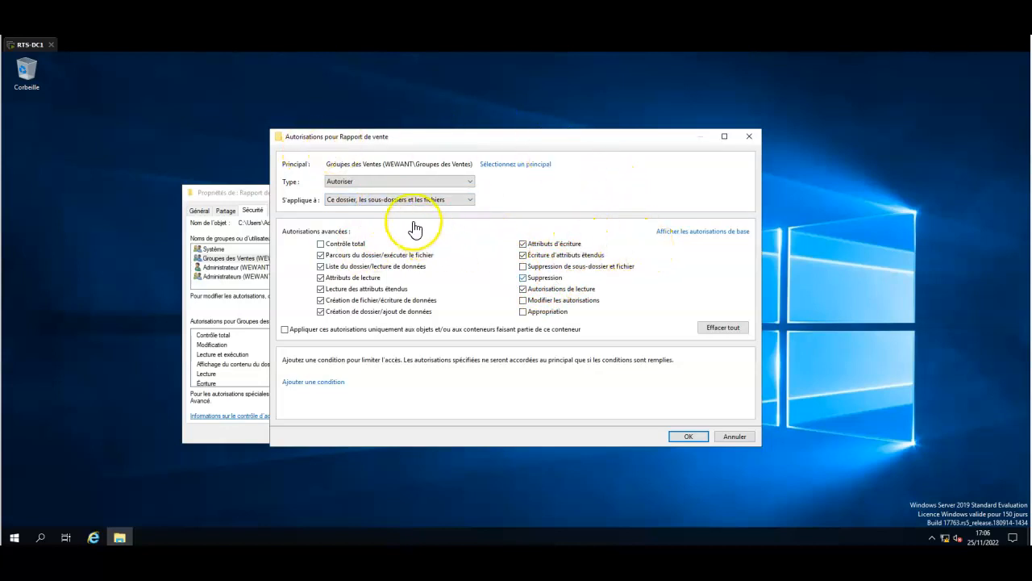
# Step: Restrict the Groupes des Ventes entry to Fichiers seulement and apply the advanced security settings
pyautogui.click(401, 202)
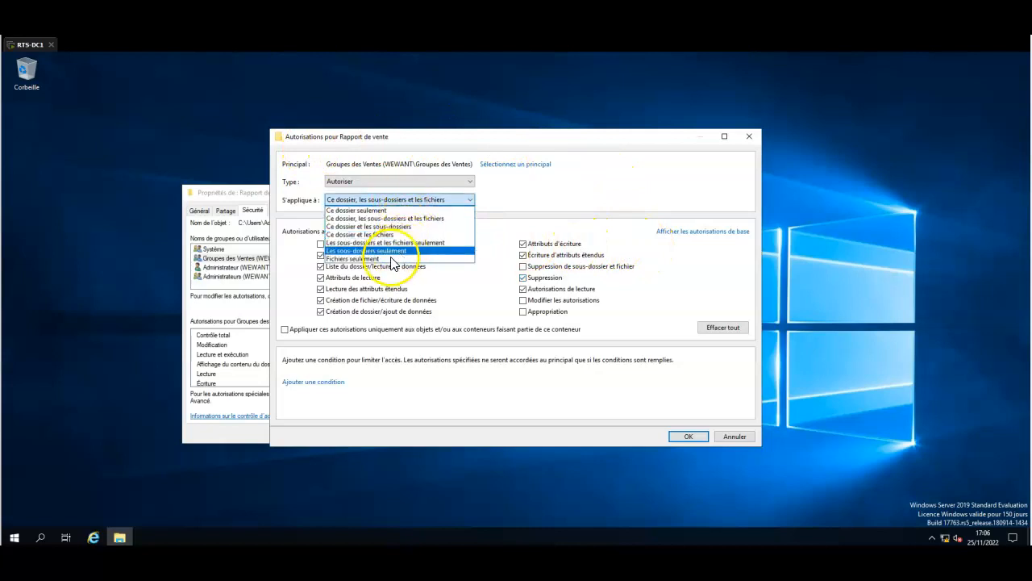
pyautogui.click(343, 259)
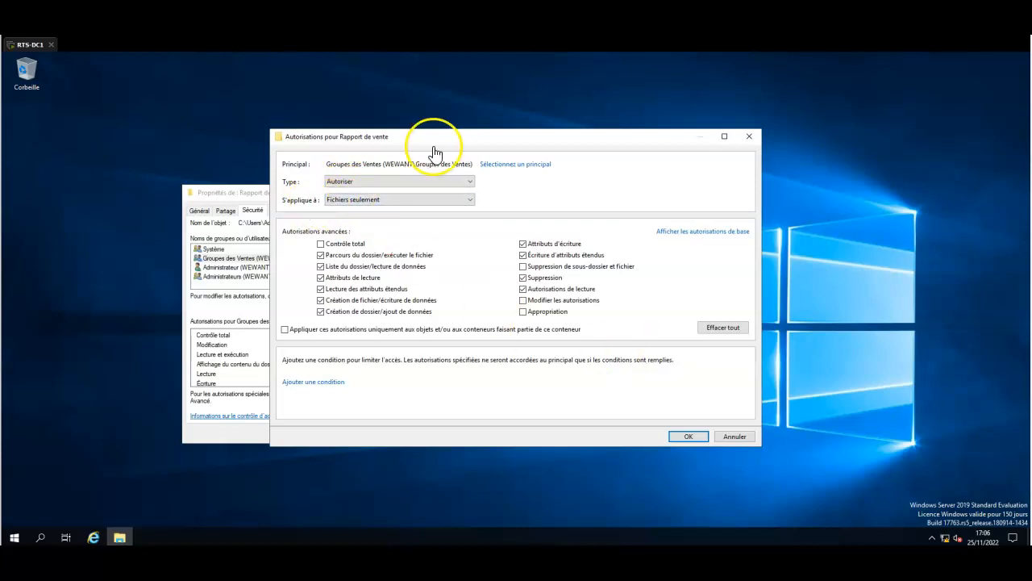
pyautogui.click(690, 438)
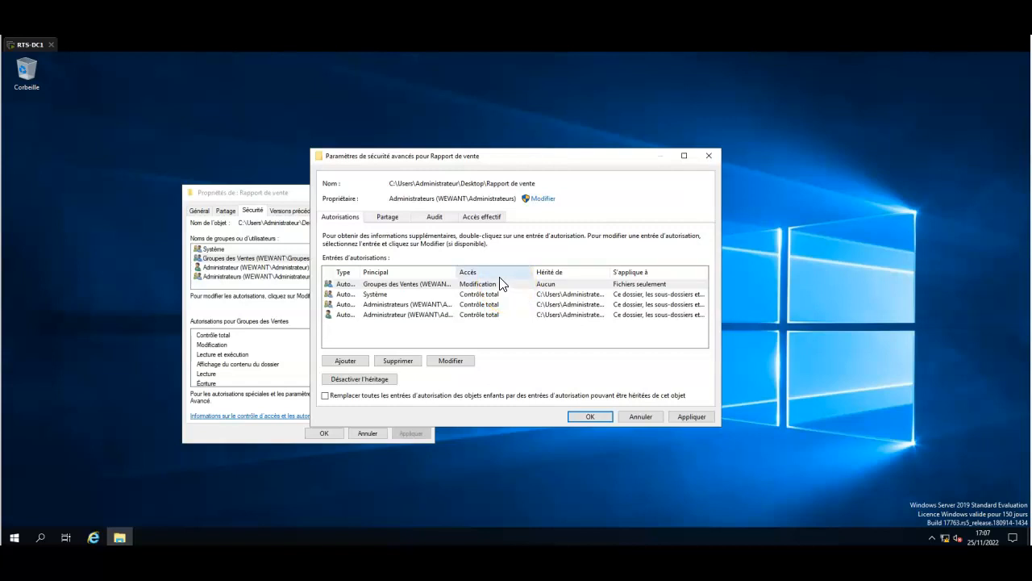
pyautogui.click(500, 284)
pyautogui.click(691, 416)
pyautogui.click(592, 417)
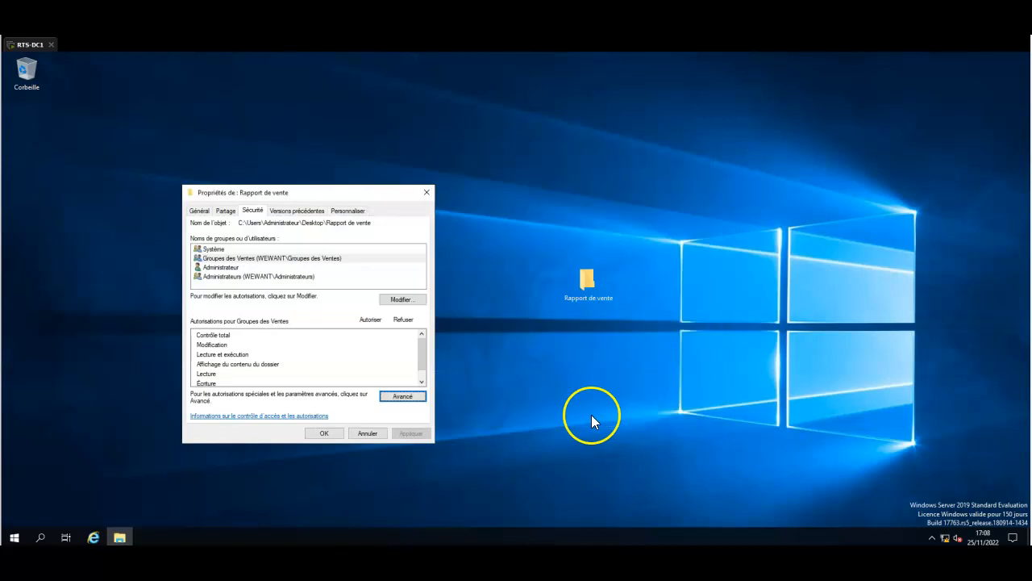
# Step: Review the allowed and special permissions of Groupes des Ventes on Rapport de vente under the Fichiers seulement scope
pyautogui.click(289, 260)
pyautogui.scroll(-1, 369, 376)
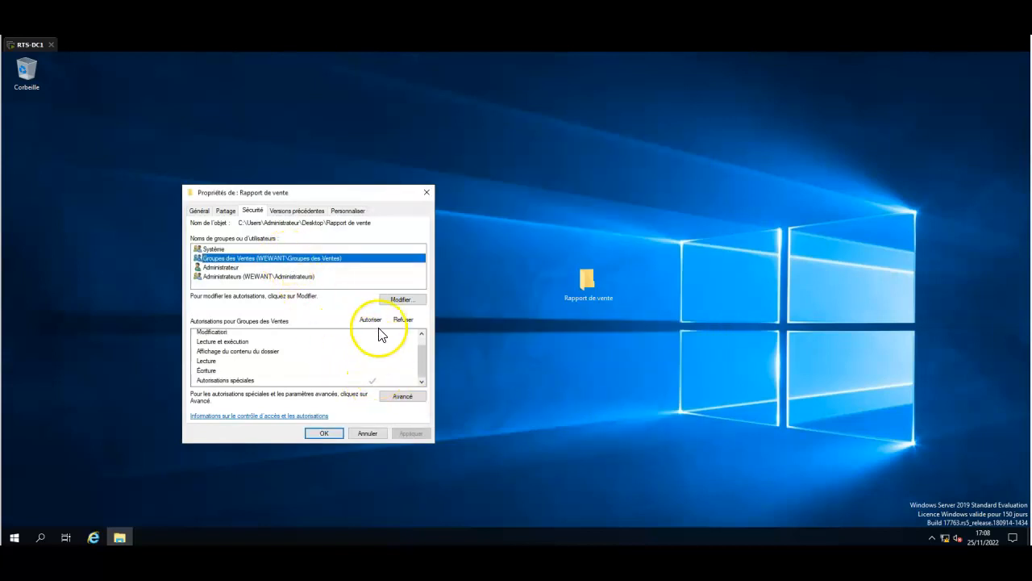
pyautogui.scroll(1, 373, 358)
pyautogui.scroll(-1, 374, 358)
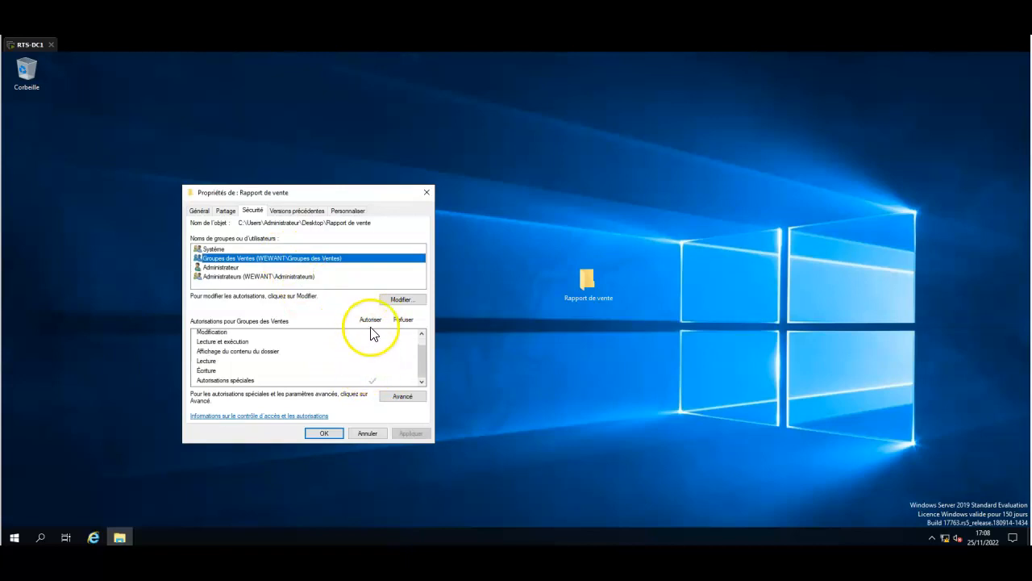
pyautogui.scroll(1, 381, 355)
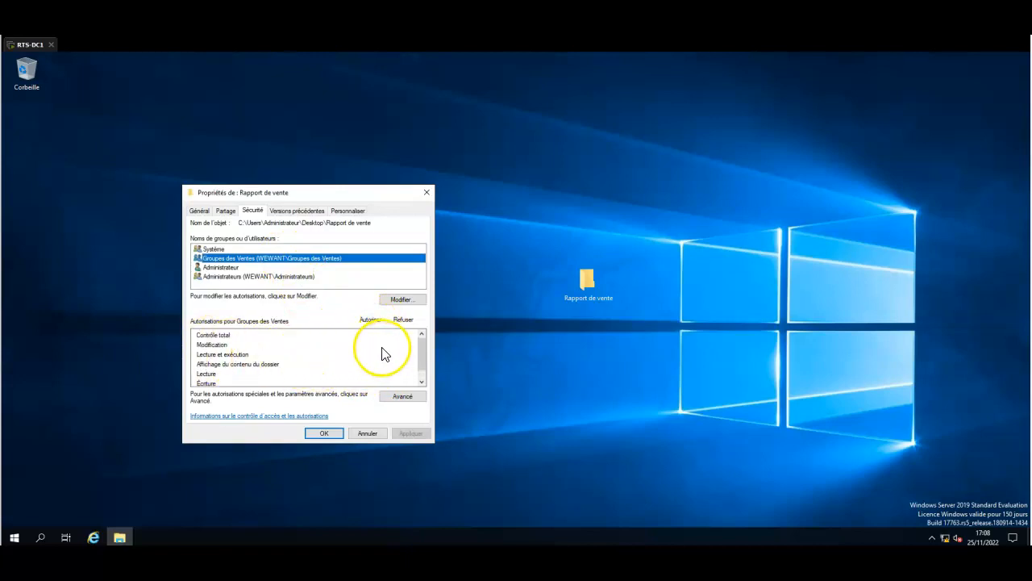
pyautogui.scroll(-1, 381, 346)
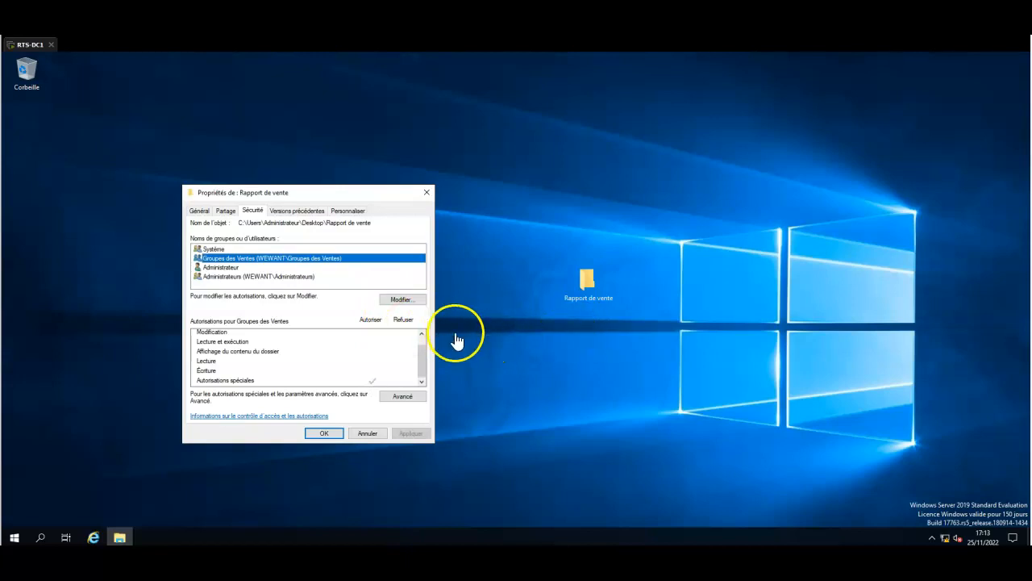
# Step: Set the advanced permission entry of Groupes des Ventes to apply to Ce dossier, les sous-dossiers et les fichiers, save it, and check the basic permissions
pyautogui.click(408, 398)
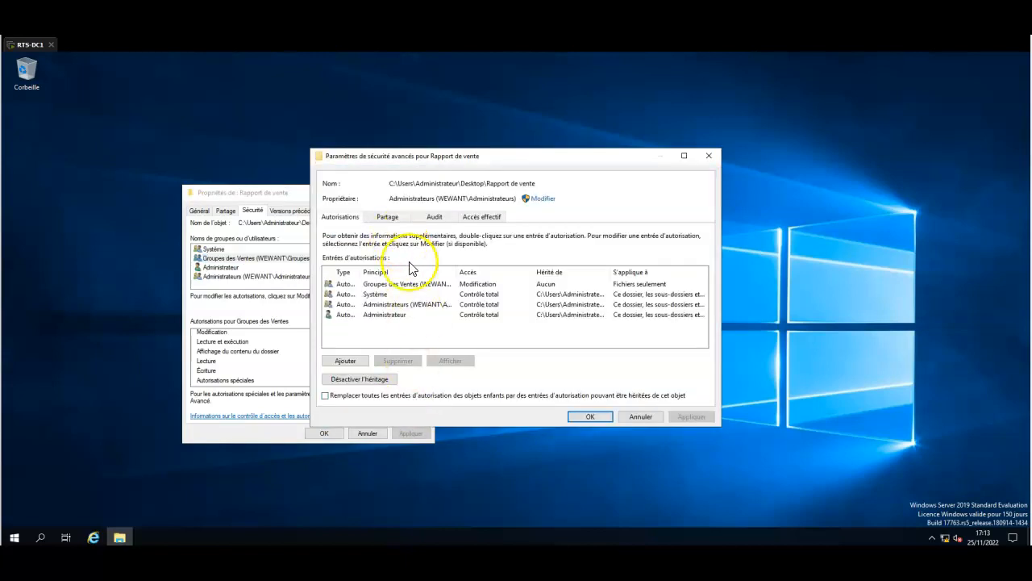
pyautogui.click(426, 284)
pyautogui.click(450, 361)
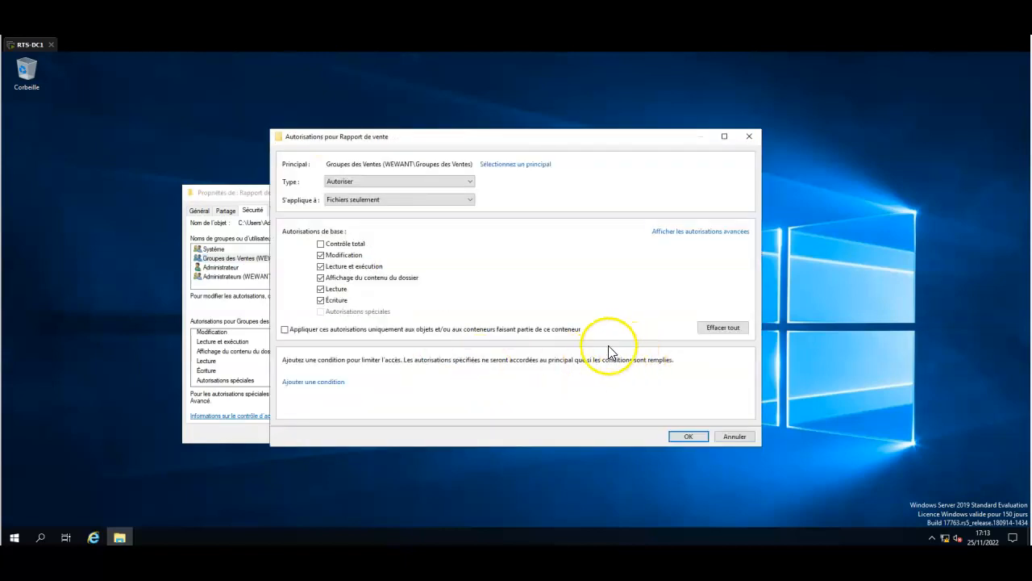
pyautogui.click(663, 233)
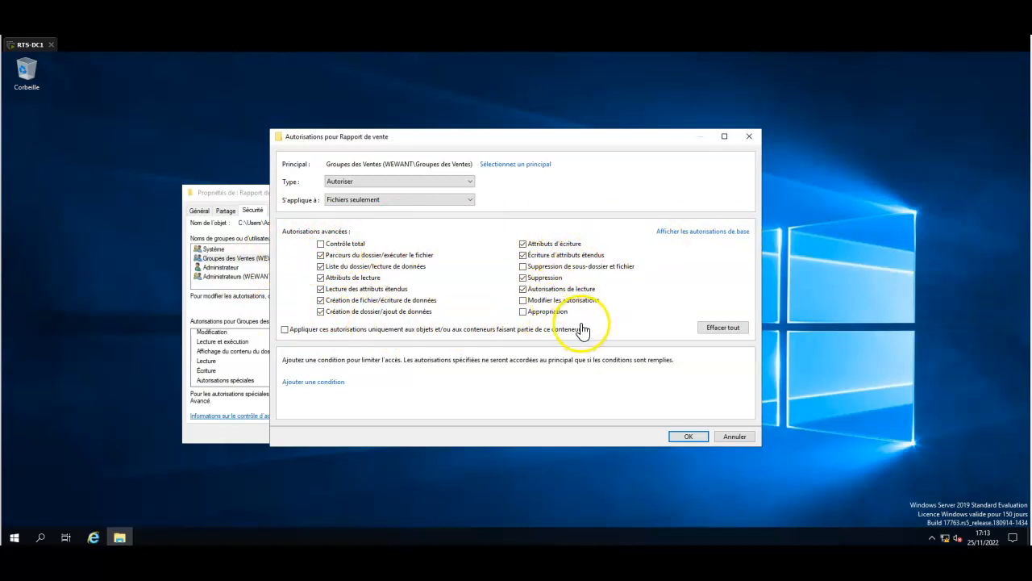
pyautogui.click(383, 202)
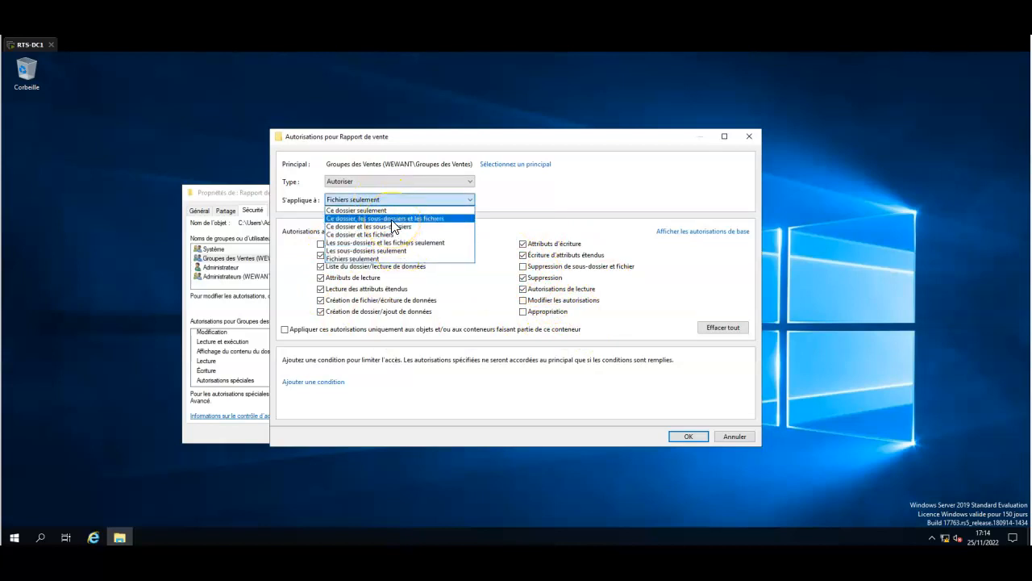
pyautogui.click(391, 219)
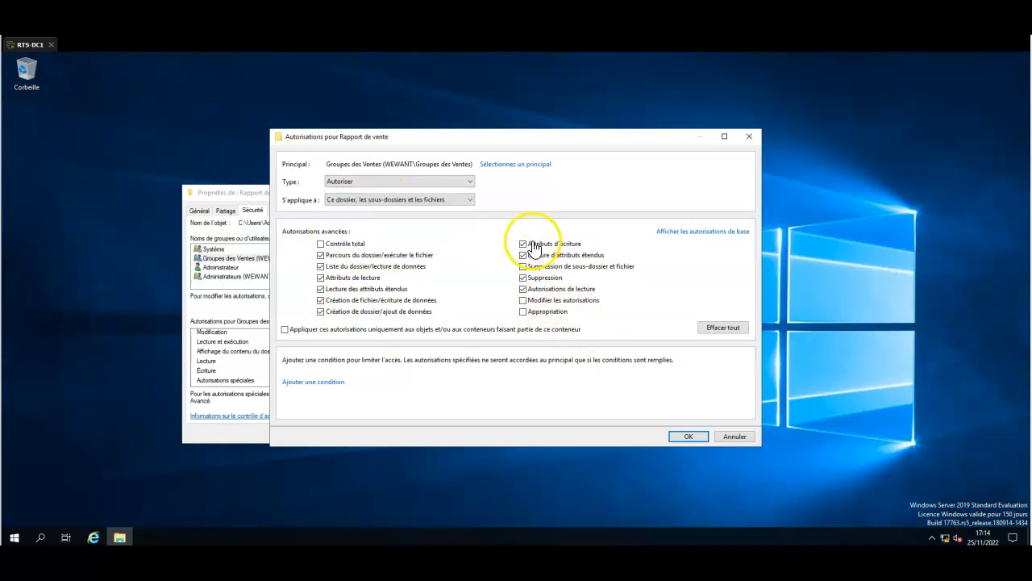
pyautogui.click(542, 289)
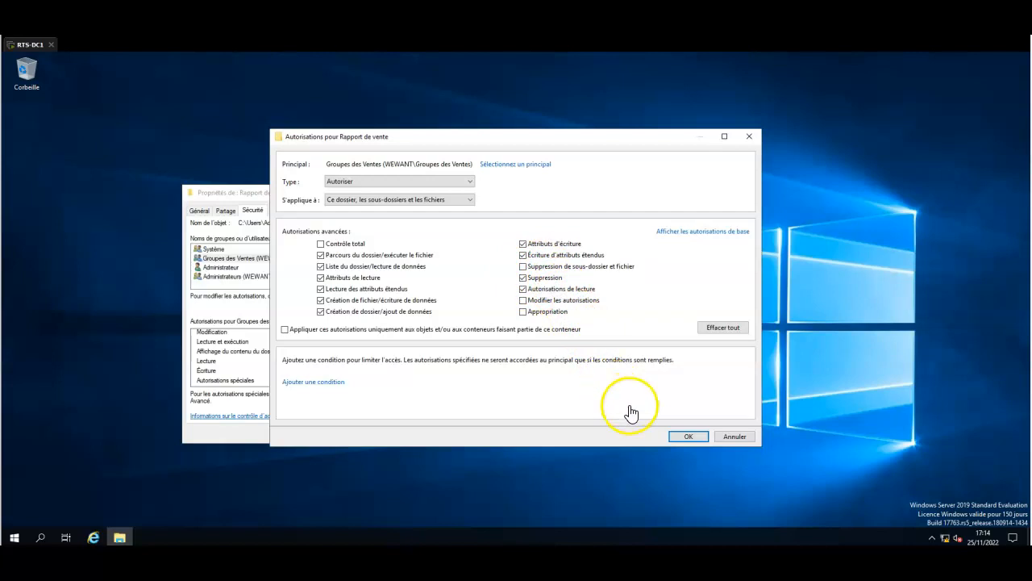
pyautogui.click(675, 442)
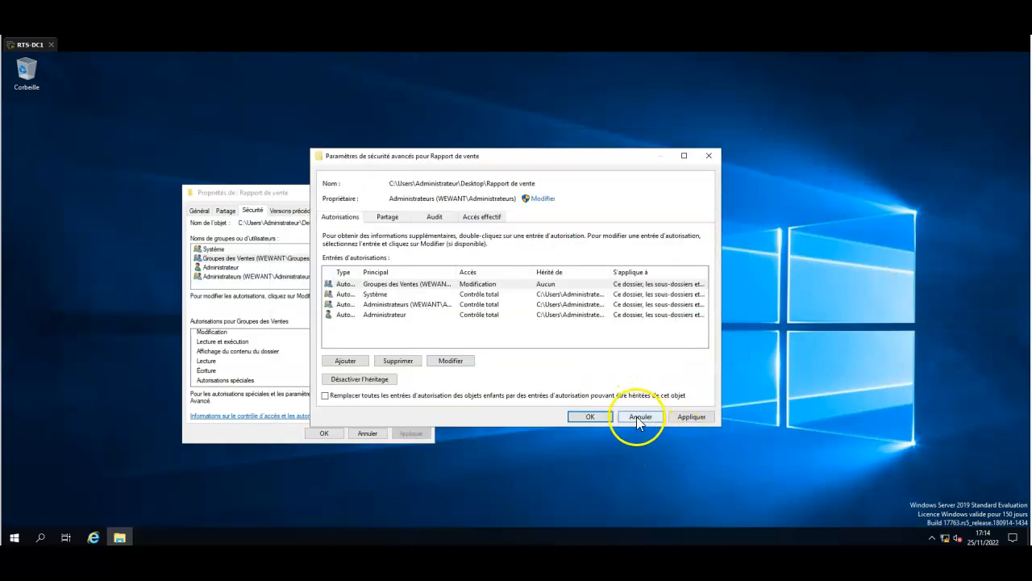
pyautogui.click(577, 415)
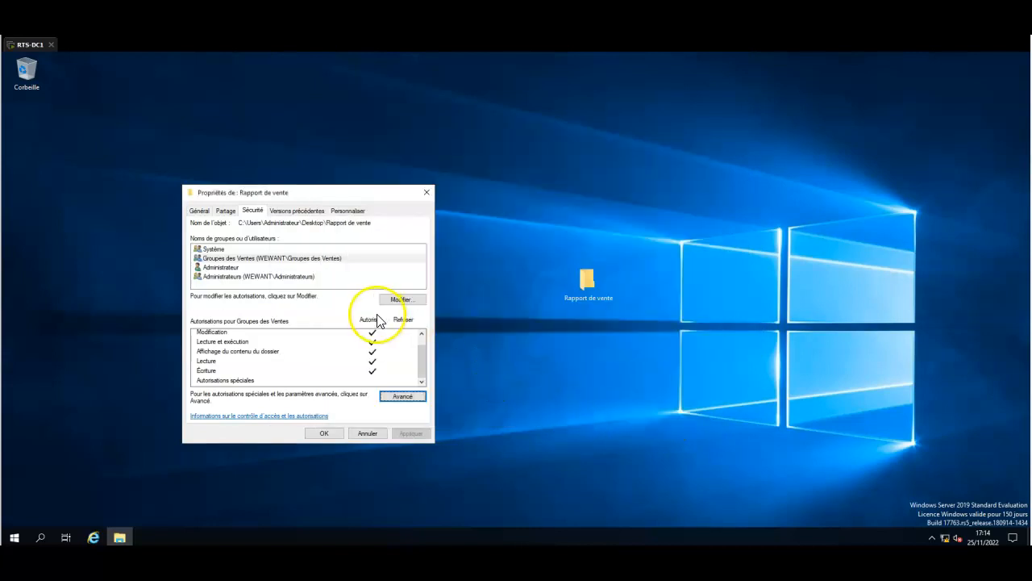
pyautogui.scroll(1, 367, 351)
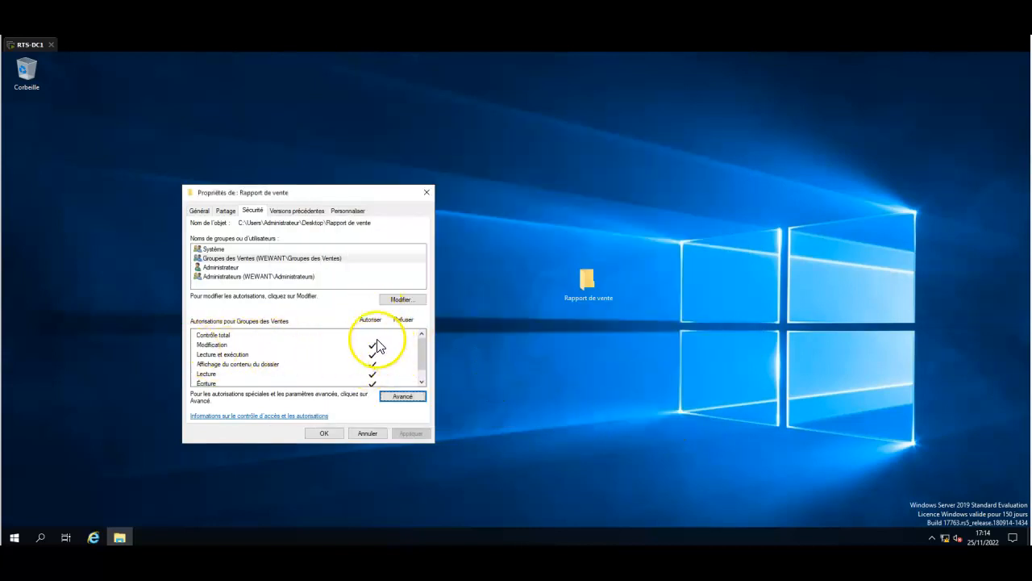